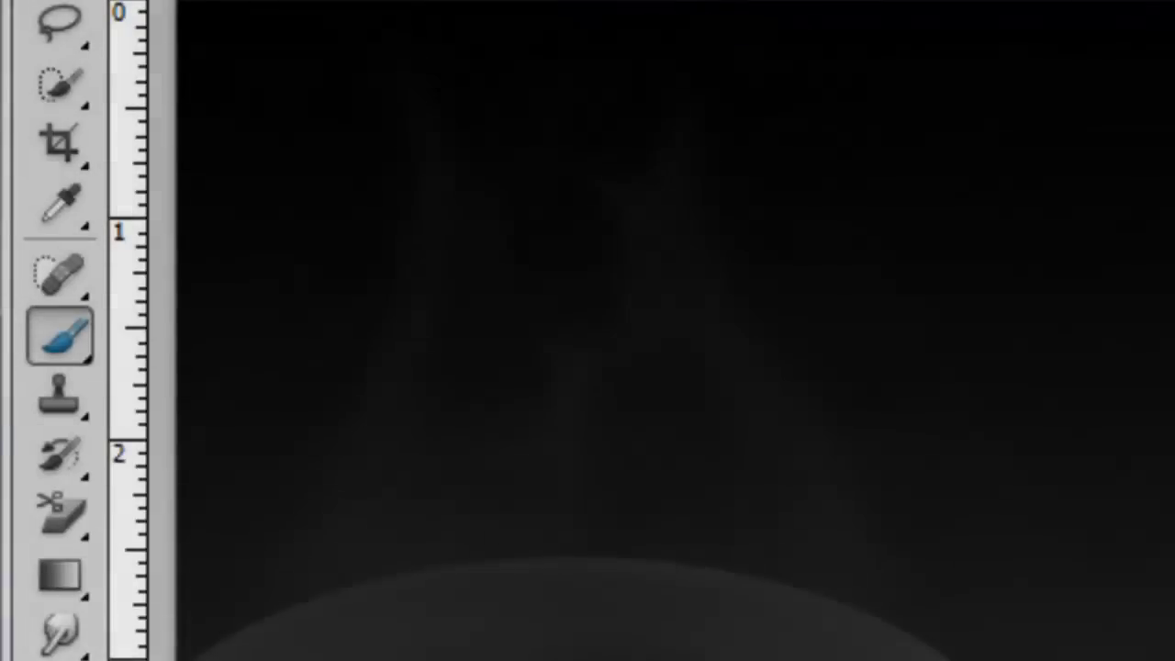
- Select the Brush Tool and show the Brush panel with its soft 40 px, 0% hardness tip
{"action": "right_click", "coordinate": [58, 347]}
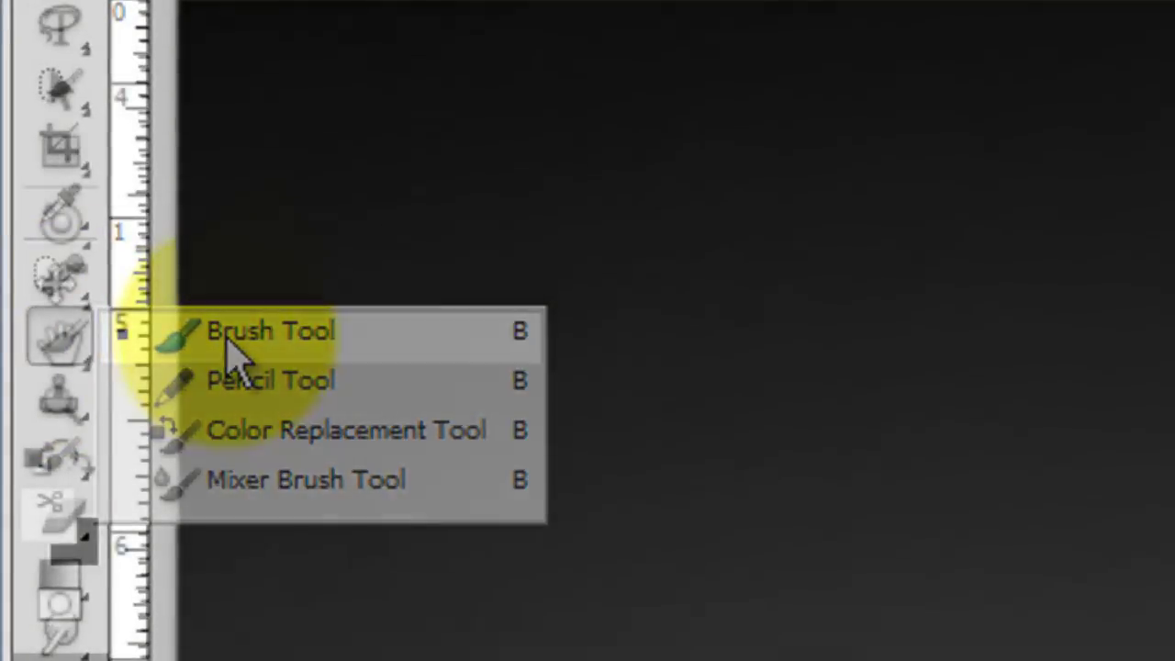
{"action": "left_click", "coordinate": [237, 354]}
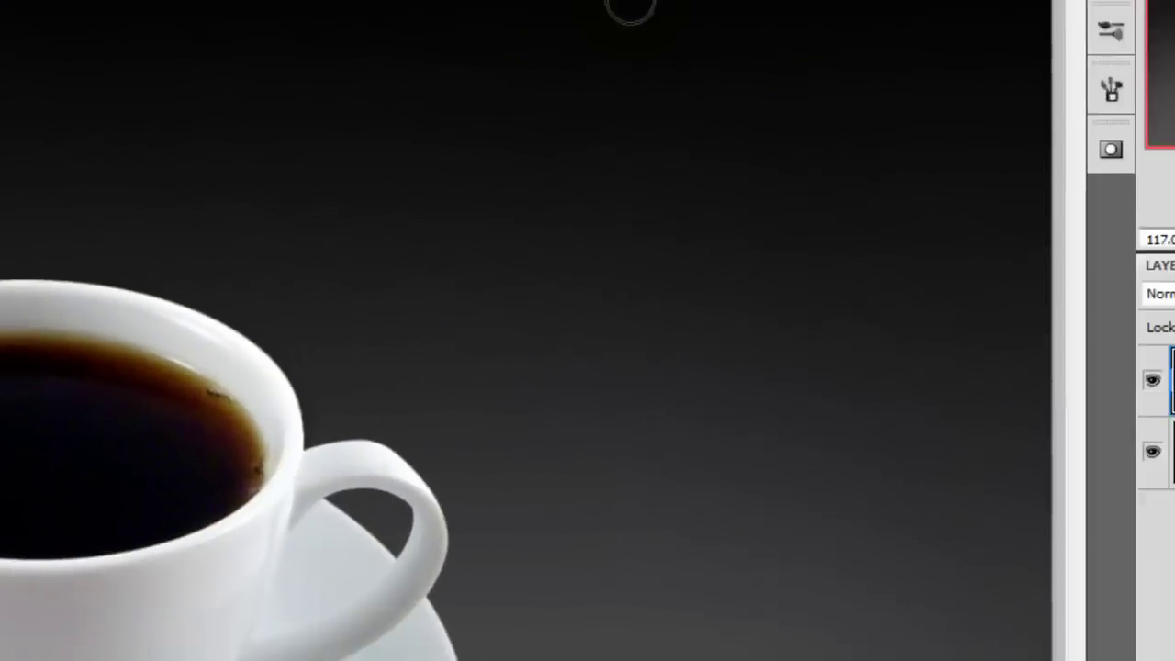
{"action": "left_click", "coordinate": [1111, 89]}
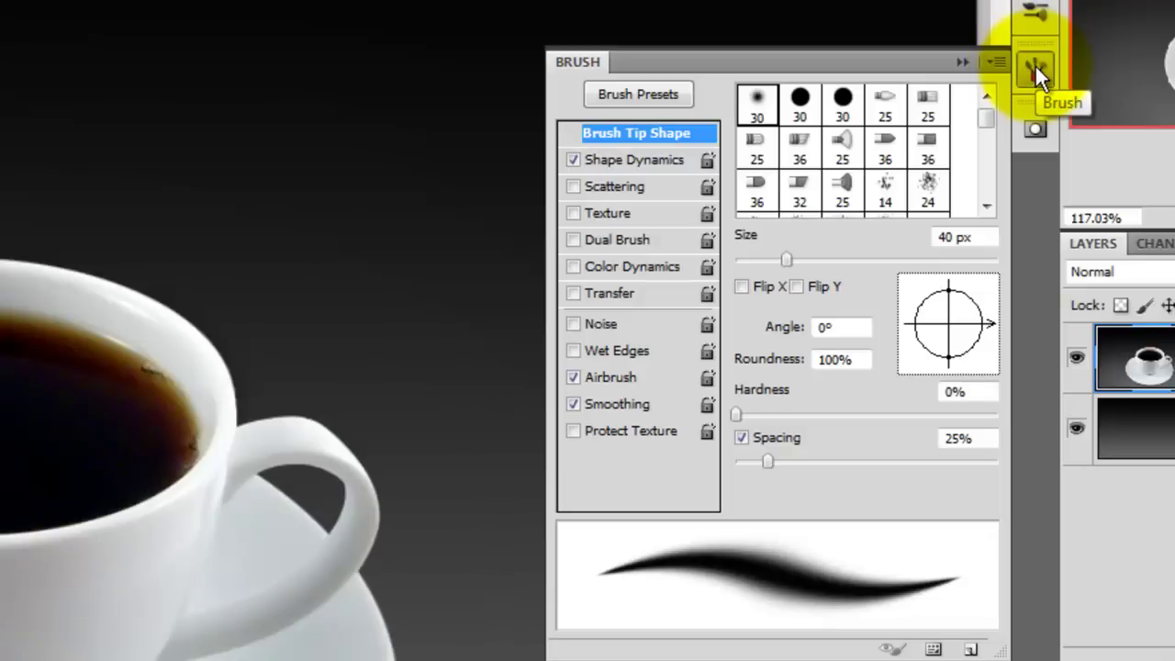
- Add a new layer above COFFEE CUP and name it SMOKE
{"action": "left_click", "coordinate": [1035, 63]}
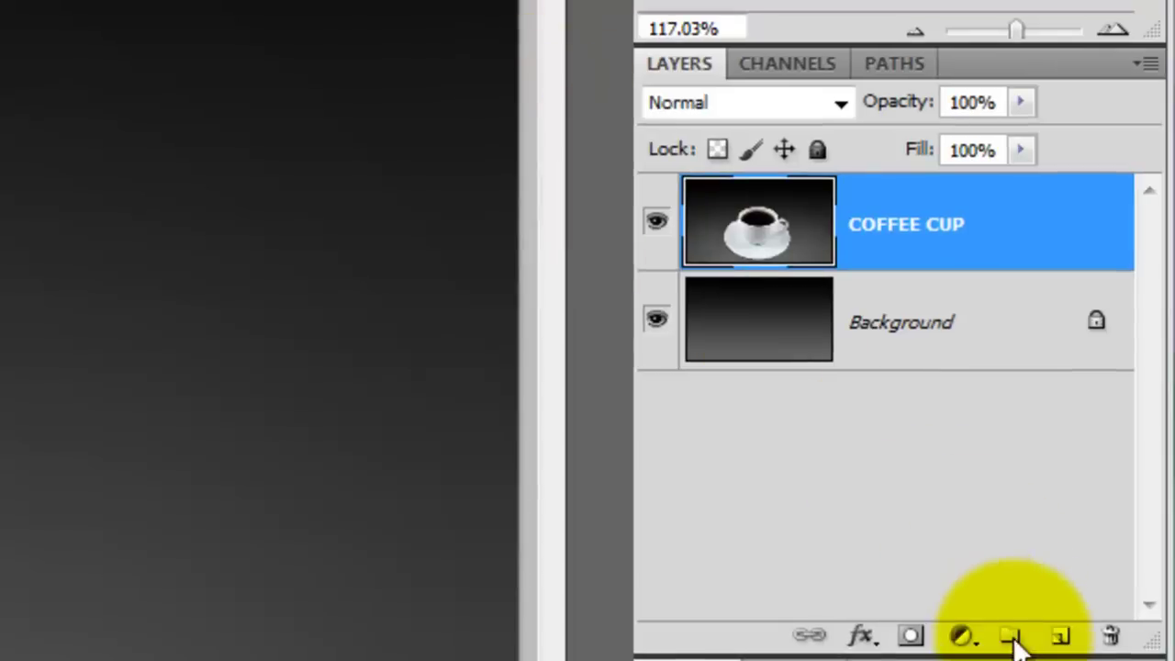
{"action": "left_click", "coordinate": [1061, 636]}
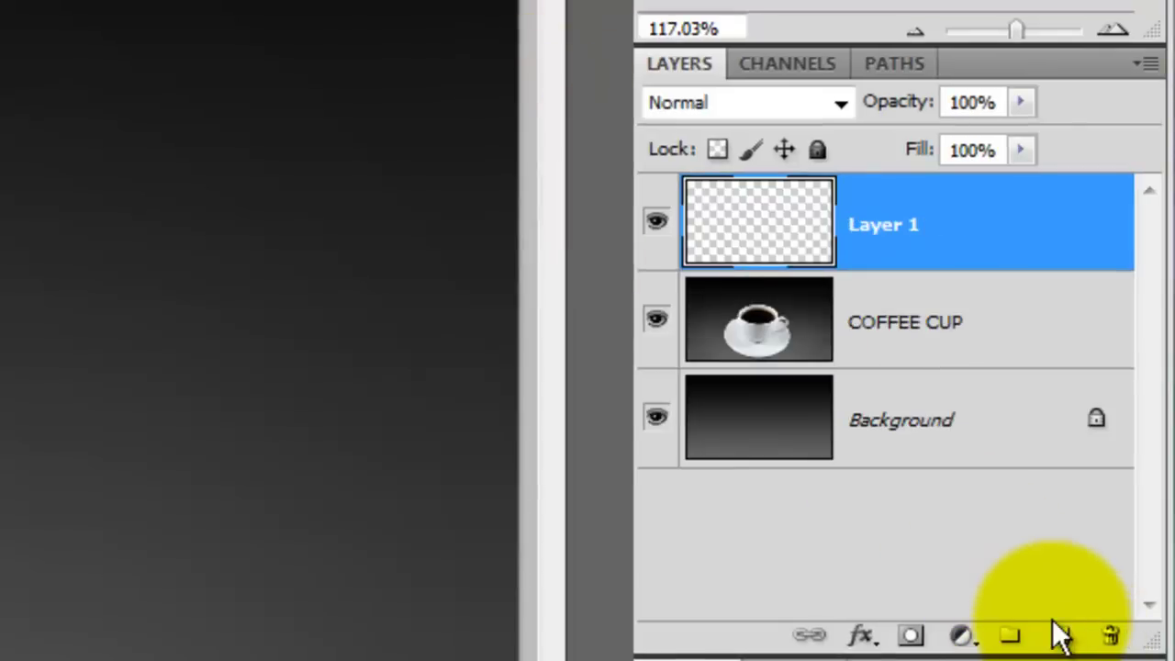
{"action": "double_click", "coordinate": [898, 227]}
{"action": "type", "text": "SM"}
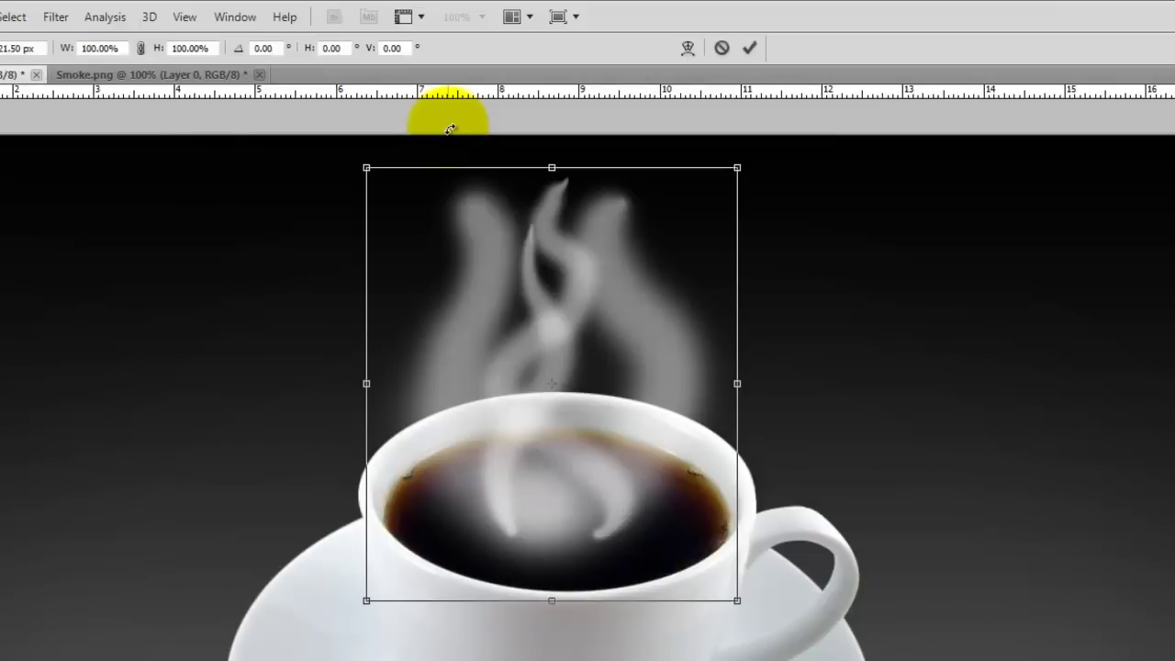
- Warp the white smoke strokes into a plume that widens at the cup and tapers to a narrow tip
{"action": "left_click", "coordinate": [686, 50]}
{"action": "left_click_drag", "start_coordinate": [739, 604], "coordinate": [1044, 598]}
{"action": "left_click_drag", "start_coordinate": [366, 601], "coordinate": [86, 597]}
{"action": "left_click_drag", "start_coordinate": [367, 467], "coordinate": [503, 444]}
{"action": "left_click_drag", "start_coordinate": [737, 455], "coordinate": [639, 452]}
{"action": "left_click_drag", "start_coordinate": [1045, 595], "coordinate": [1125, 614]}
{"action": "left_click_drag", "start_coordinate": [87, 598], "coordinate": [7, 588]}
{"action": "left_click_drag", "start_coordinate": [737, 167], "coordinate": [679, 277]}
{"action": "left_click_drag", "start_coordinate": [366, 167], "coordinate": [478, 76]}
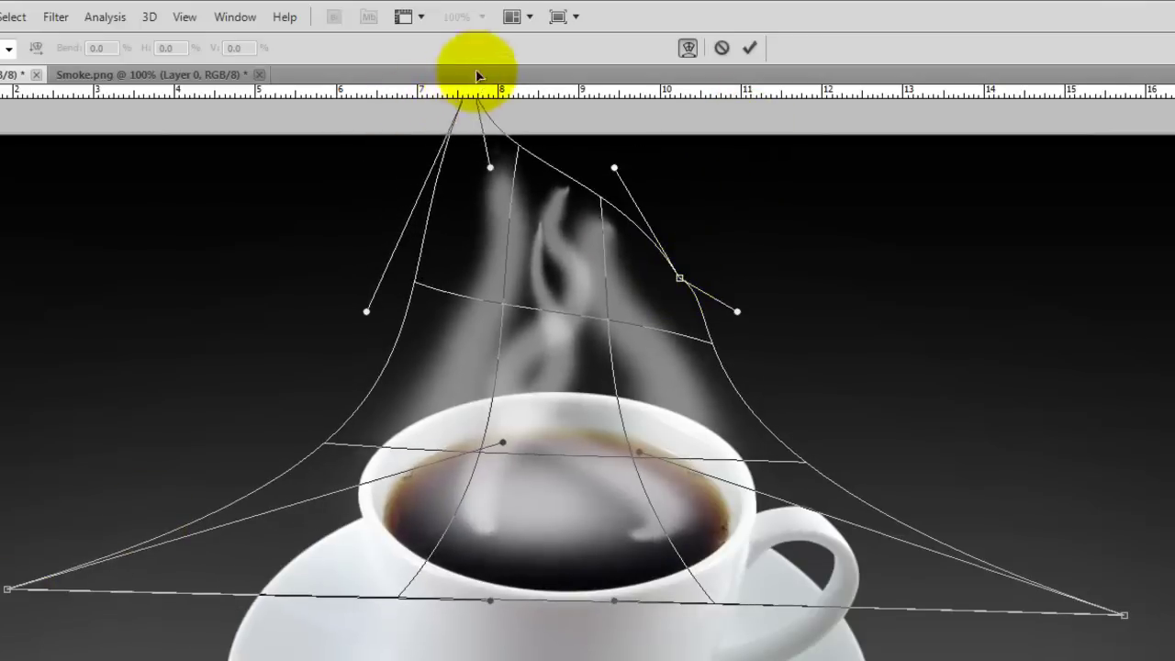
{"action": "key", "text": "Return"}
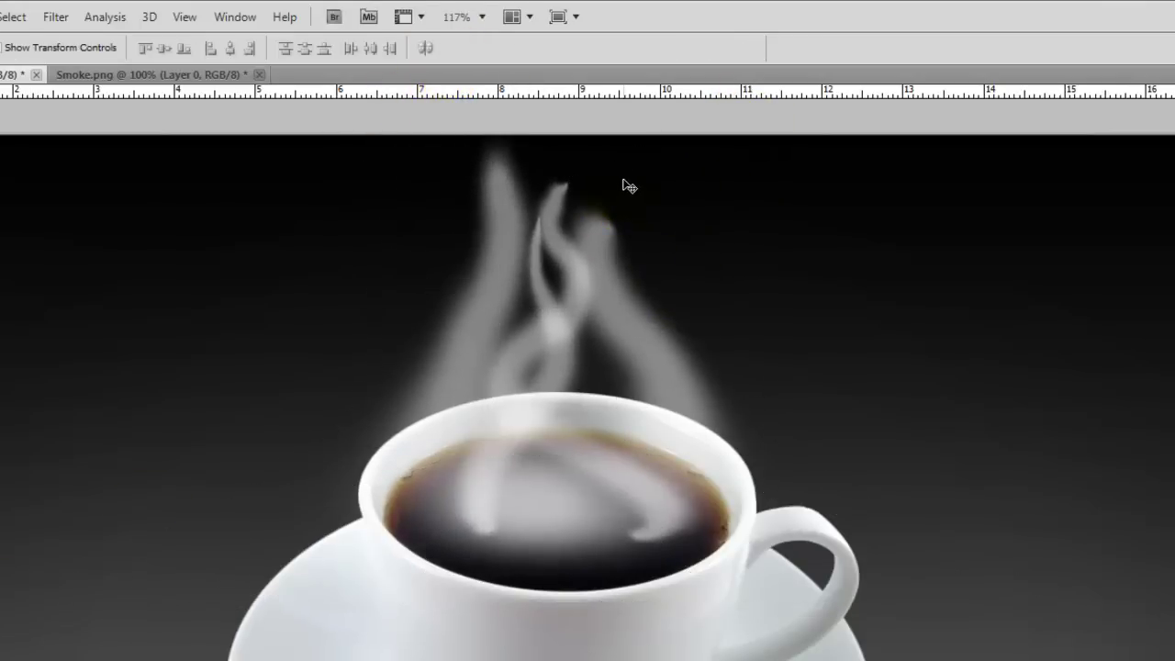
- Open the Maximum filter from Filter > Other, previewing a 12-pixel radius
{"action": "left_click", "coordinate": [53, 17]}
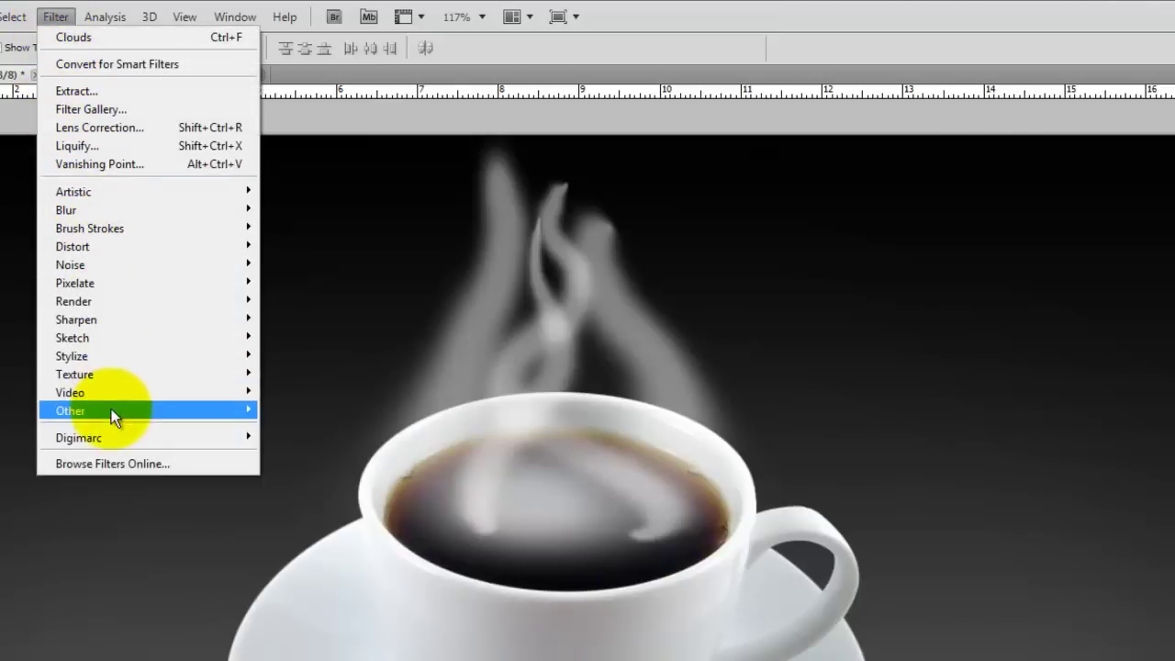
{"action": "mouse_move", "coordinate": [111, 413]}
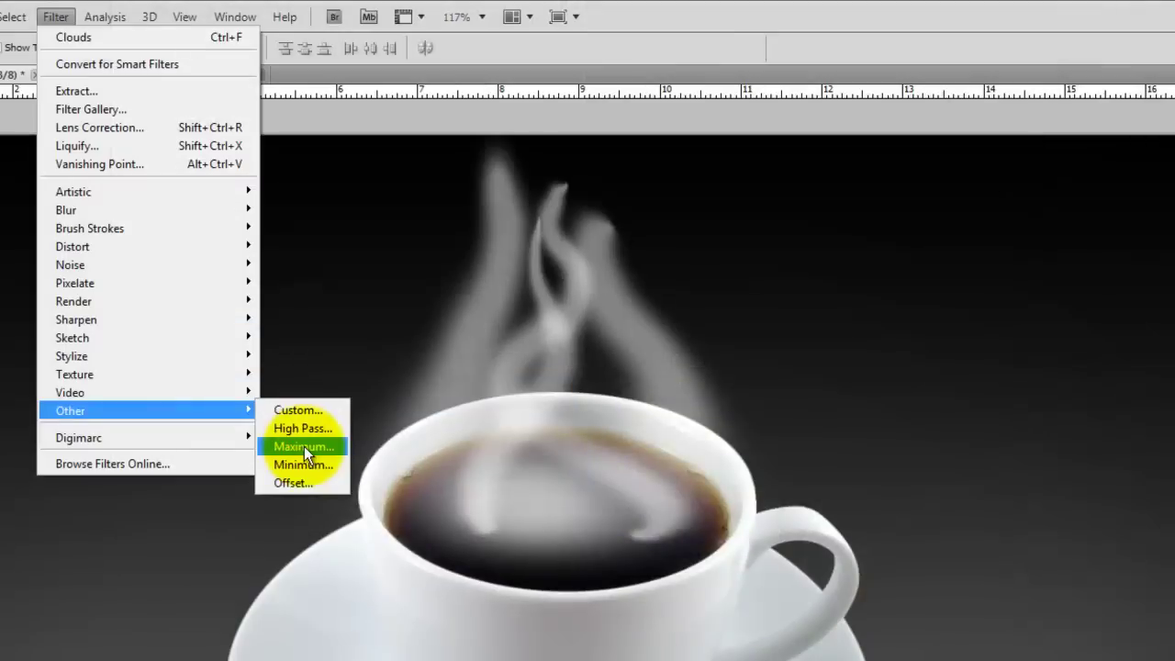
{"action": "left_click", "coordinate": [684, 473]}
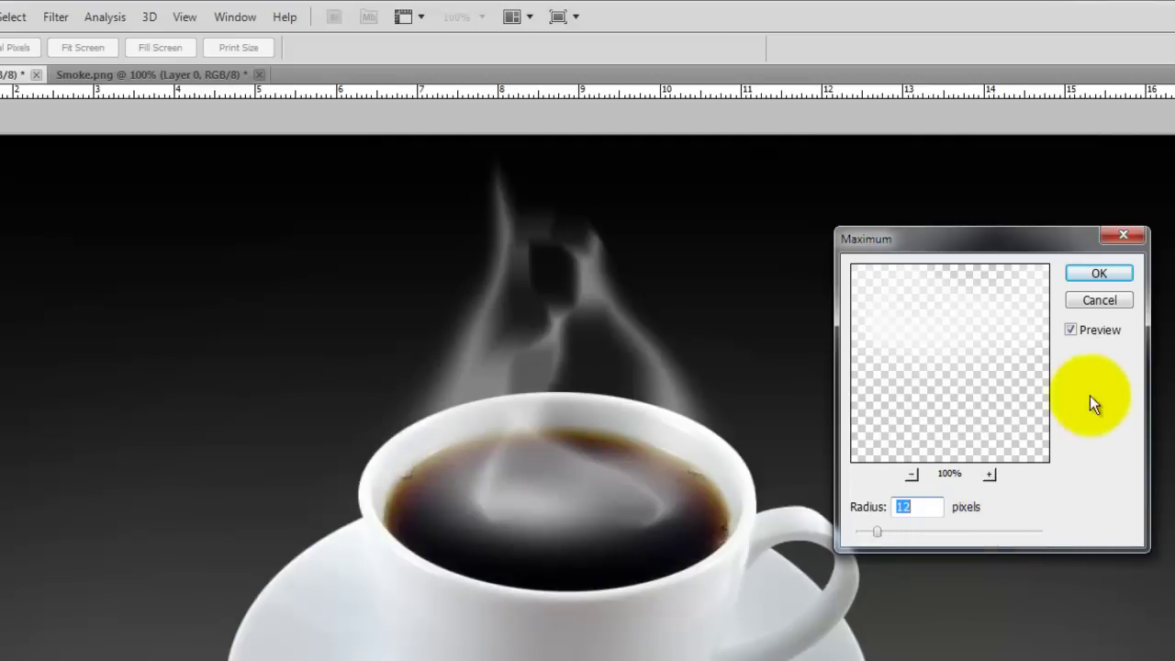
- Apply Maximum at 12 pixels, then warp the smoke's lower edge down into the cup
{"action": "left_click", "coordinate": [1099, 275]}
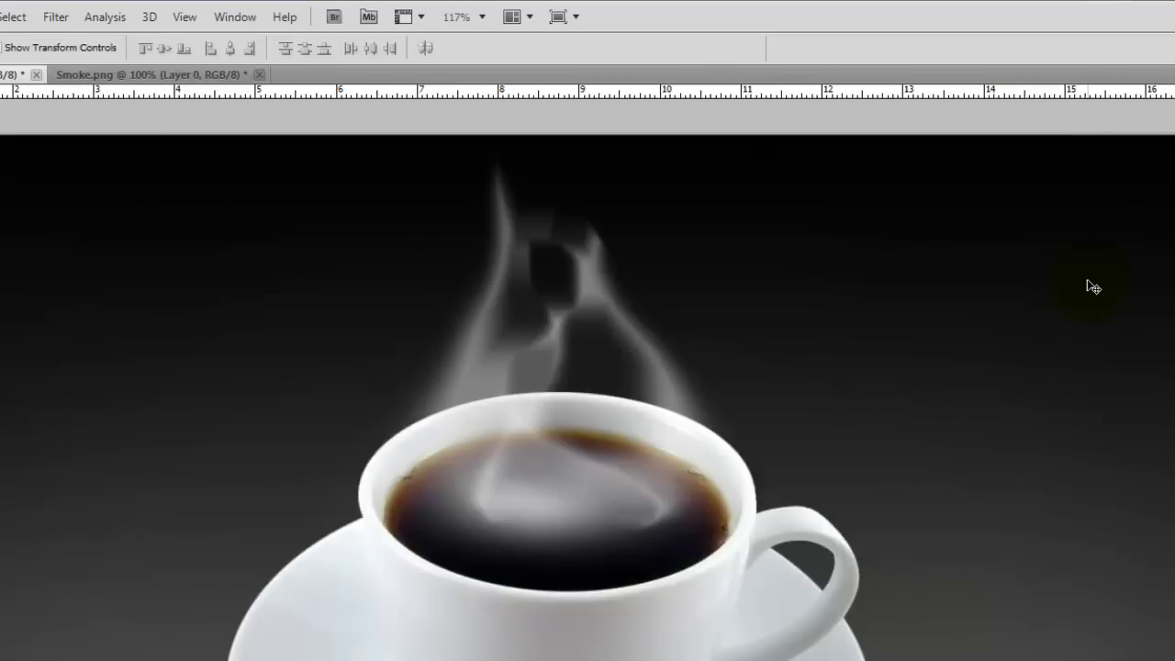
{"action": "key", "text": "ctrl+t"}
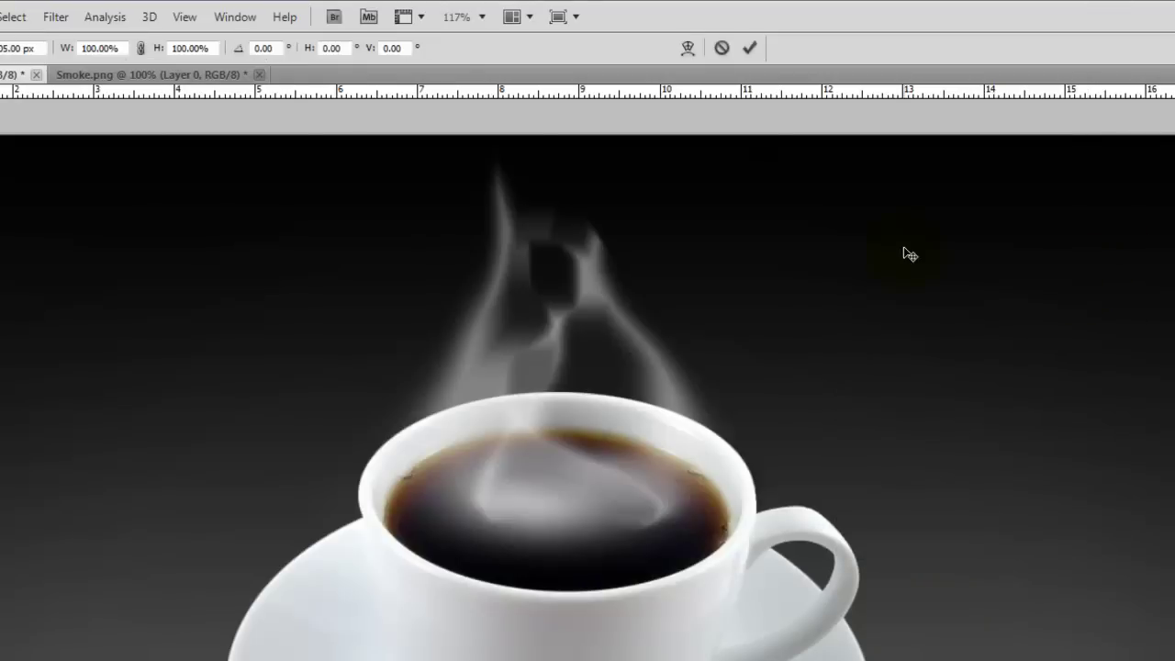
{"action": "left_click", "coordinate": [687, 48]}
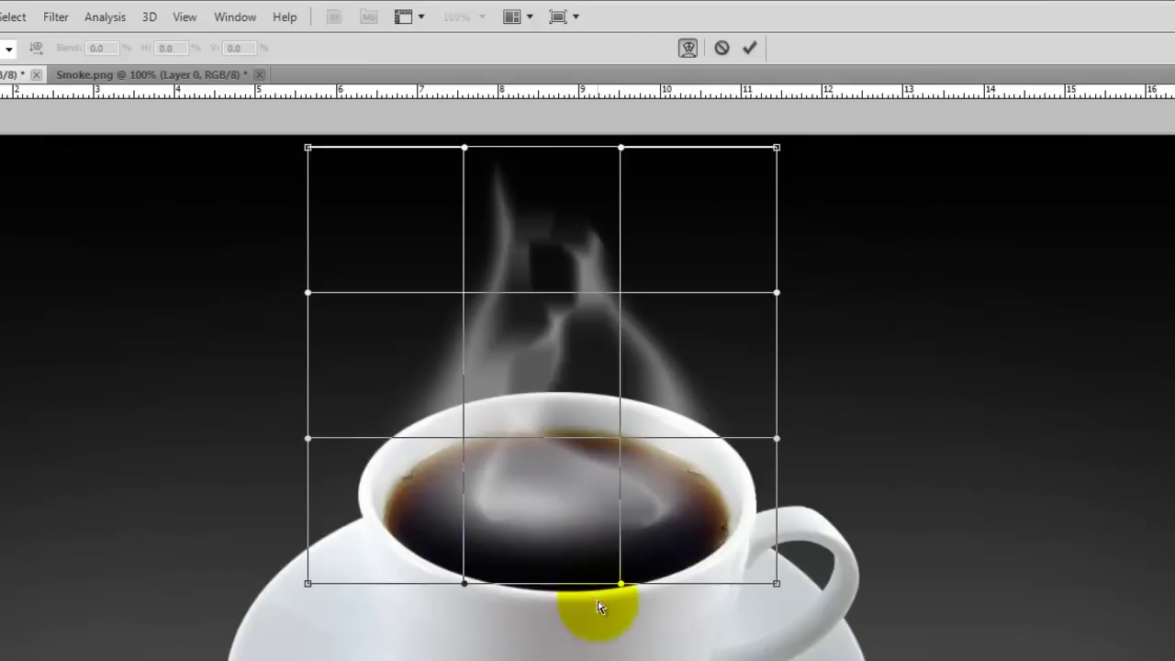
{"action": "left_click_drag", "start_coordinate": [620, 588], "coordinate": [618, 632]}
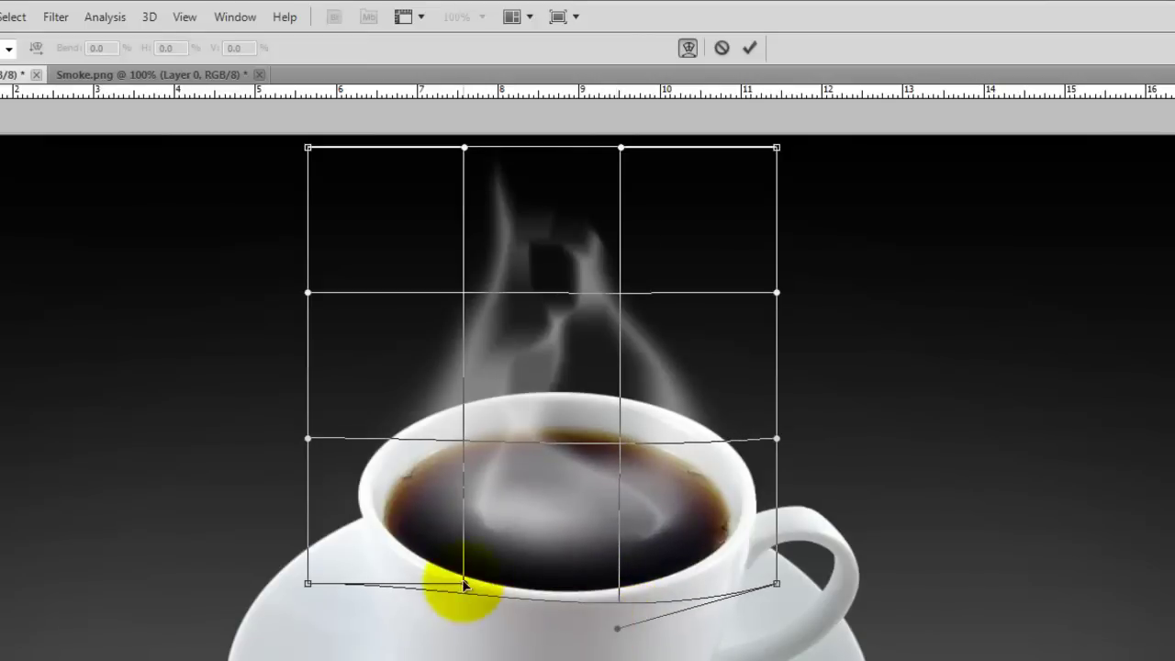
{"action": "left_click_drag", "start_coordinate": [465, 583], "coordinate": [462, 628]}
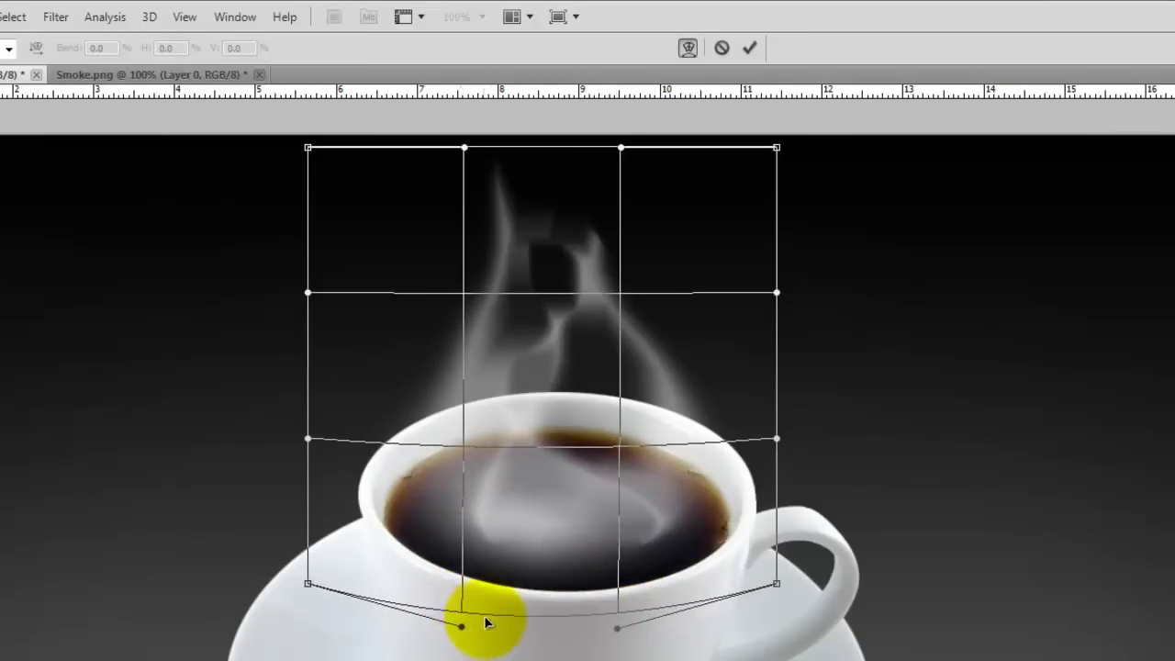
{"action": "left_click", "coordinate": [750, 47]}
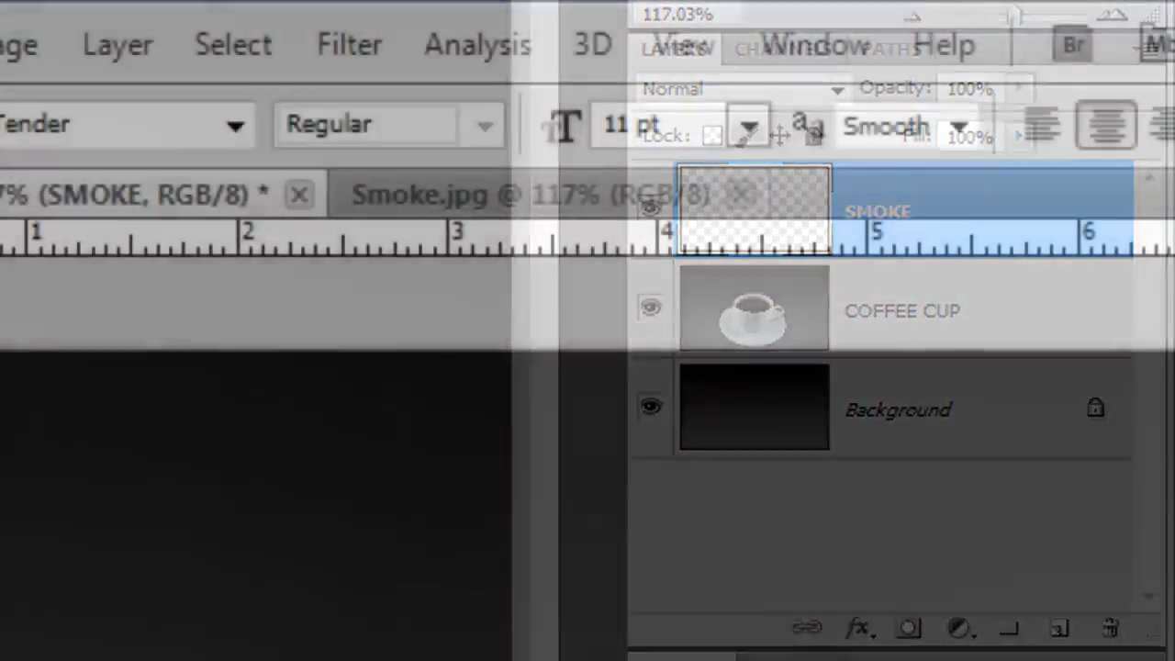
- Convert the SMOKE layer to a smart object for smart filters
{"action": "left_click", "coordinate": [349, 45]}
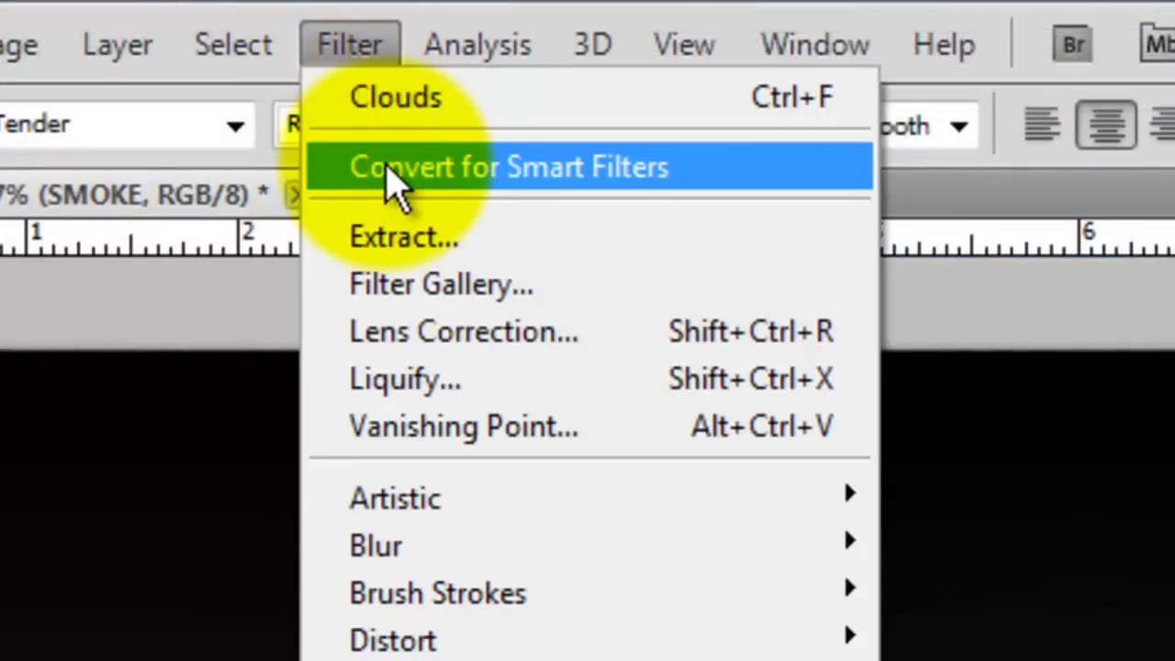
{"action": "left_click", "coordinate": [385, 175]}
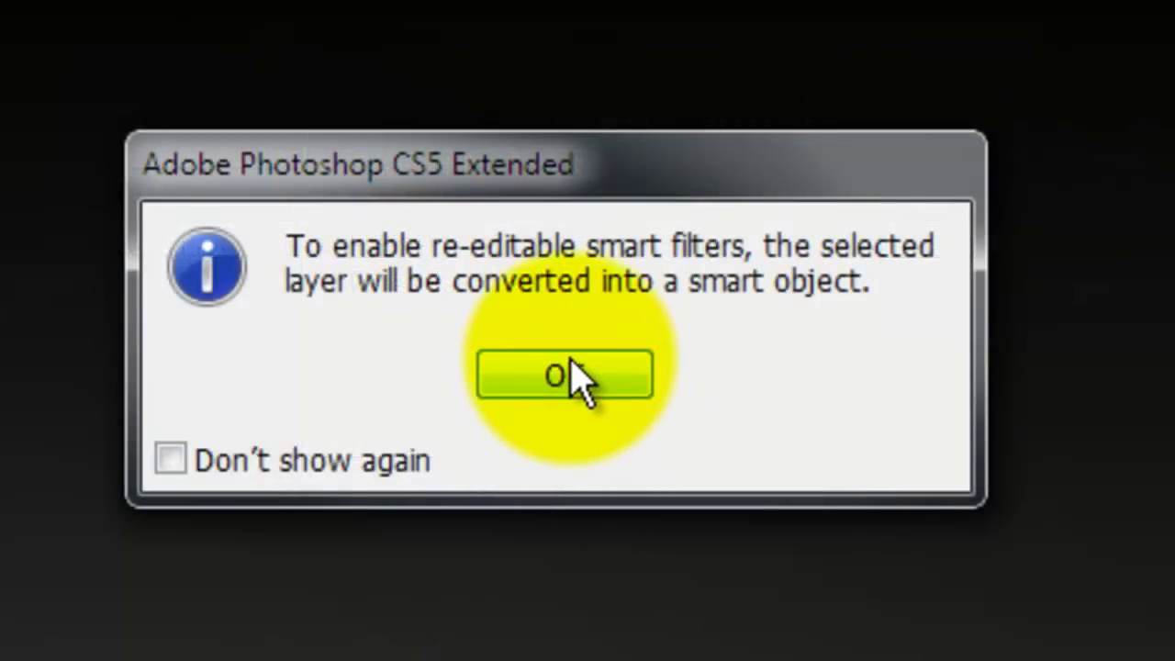
{"action": "left_click", "coordinate": [584, 373]}
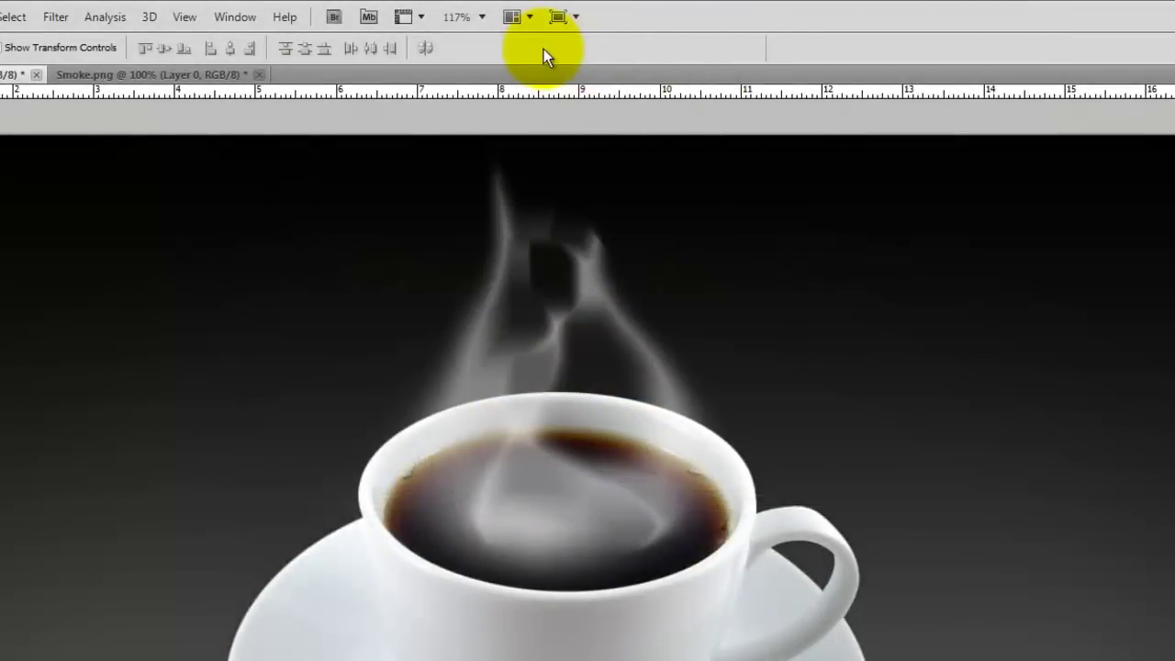
- Apply Surface Blur with radius 85 and threshold 81 as a smart filter on SMOKE
{"action": "left_click", "coordinate": [56, 18]}
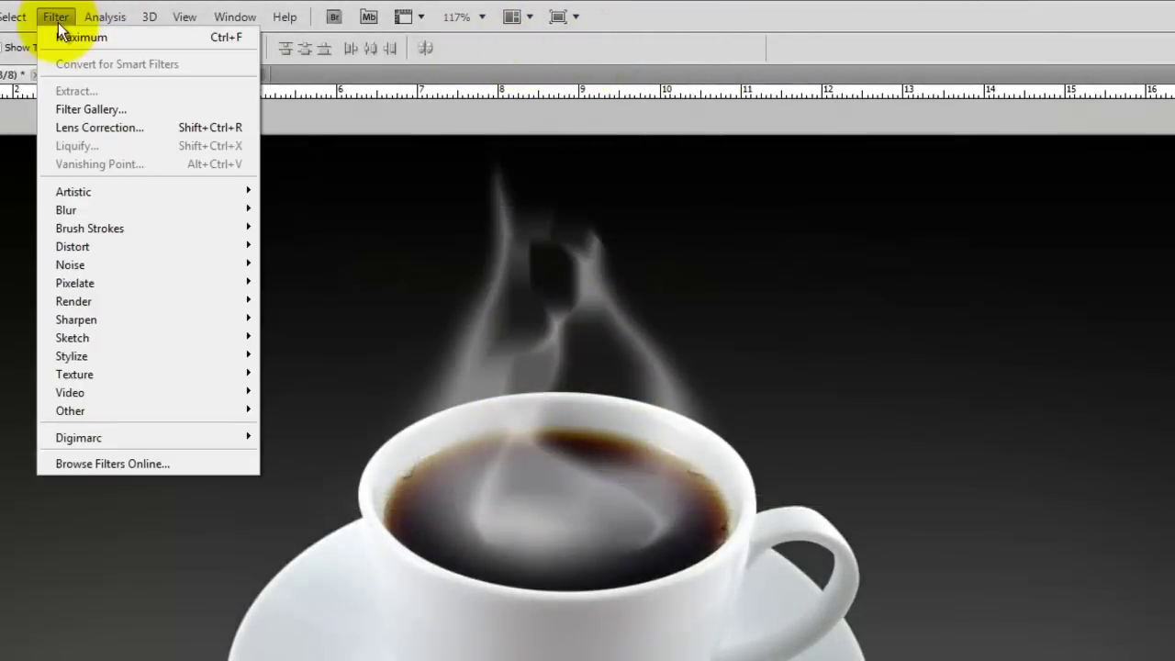
{"action": "mouse_move", "coordinate": [86, 211]}
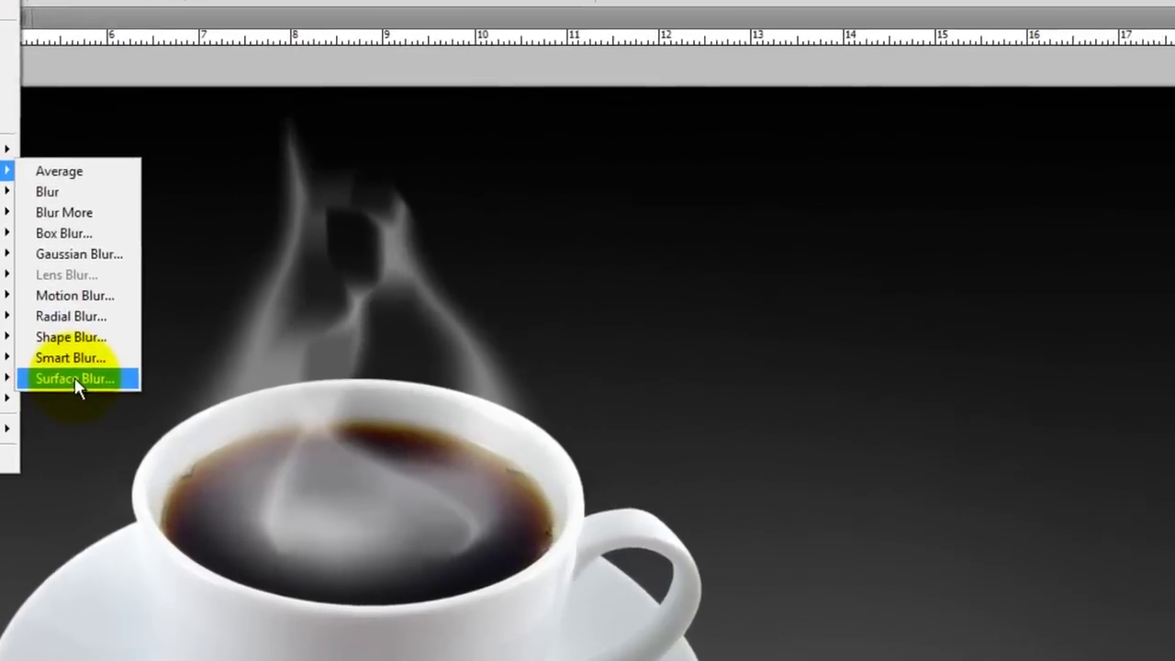
{"action": "left_click", "coordinate": [306, 392]}
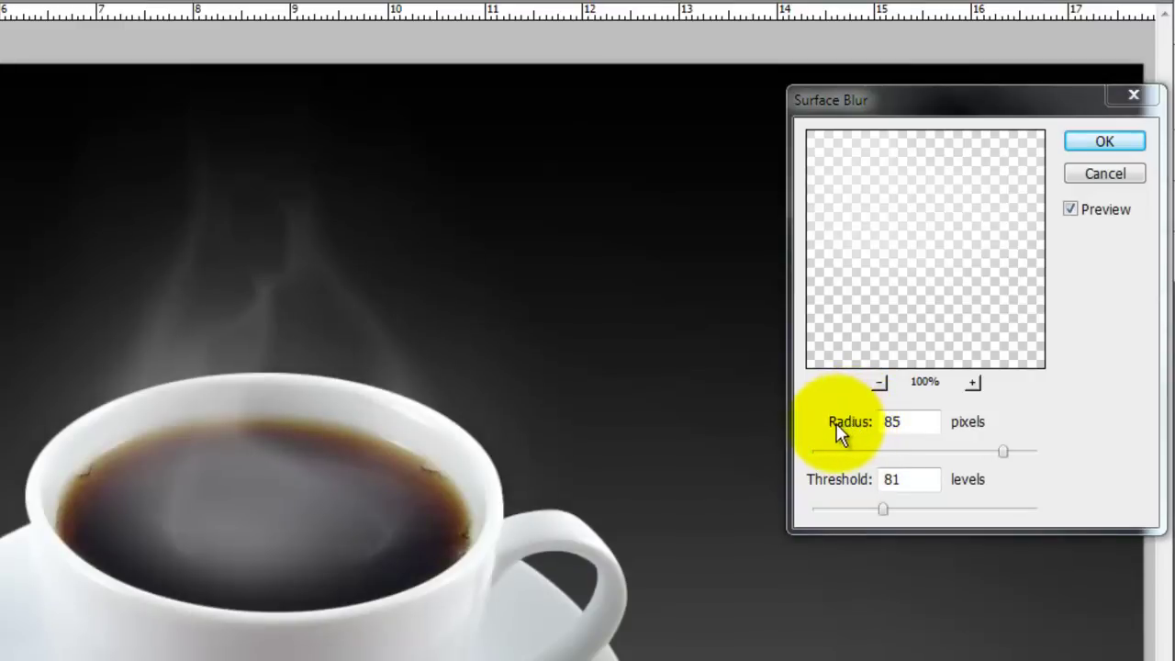
{"action": "left_click", "coordinate": [1104, 142]}
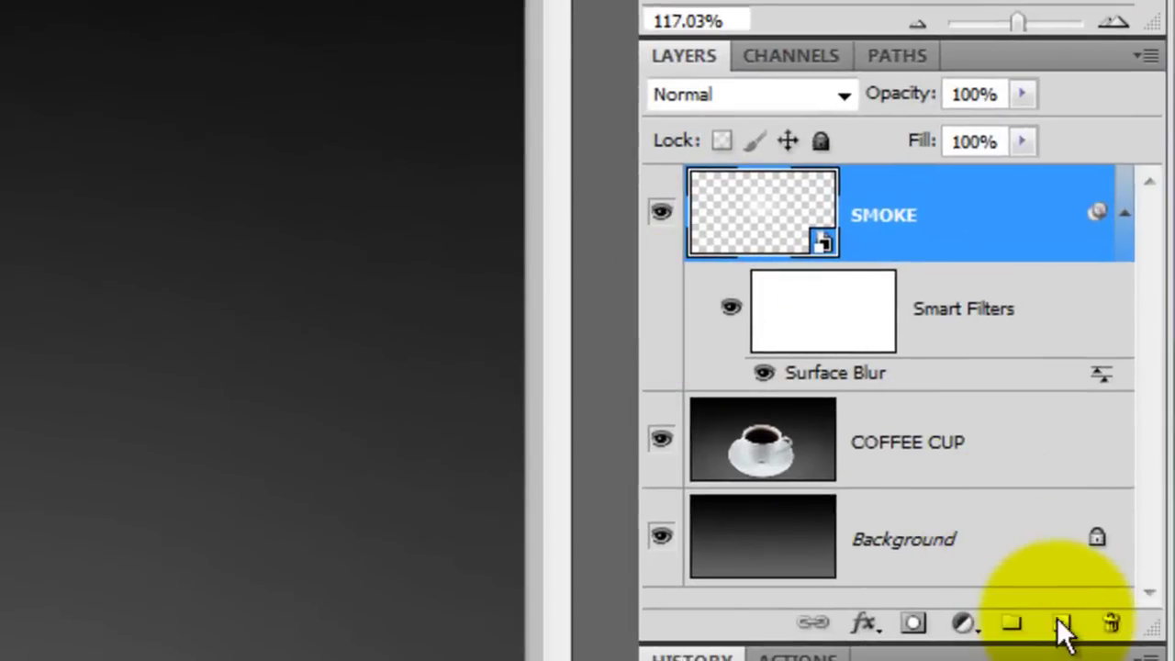
- Add a new layer above SMOKE and fill it with Render > Clouds
{"action": "left_click", "coordinate": [1047, 628]}
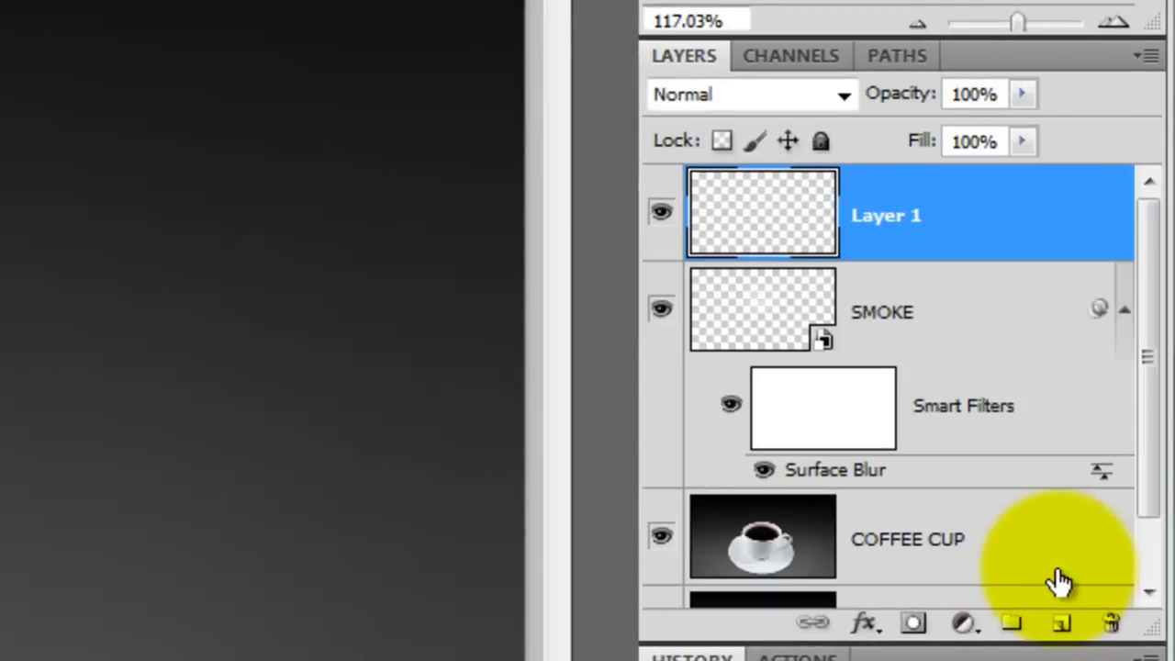
{"action": "left_click", "coordinate": [753, 326]}
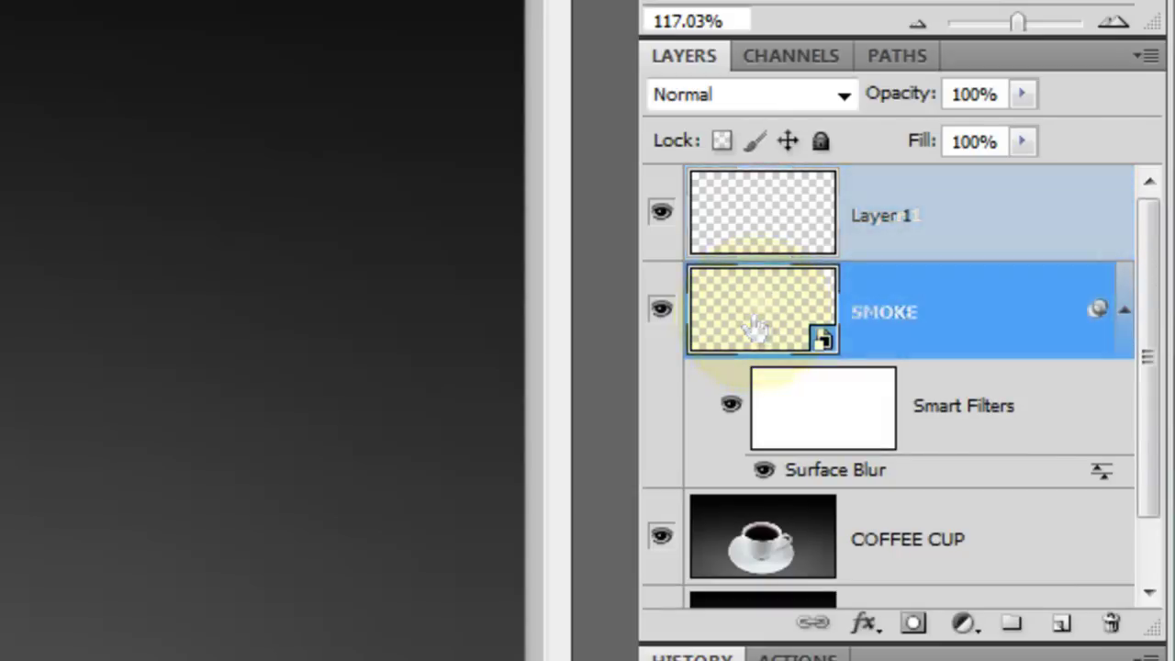
{"action": "left_click", "coordinate": [785, 220]}
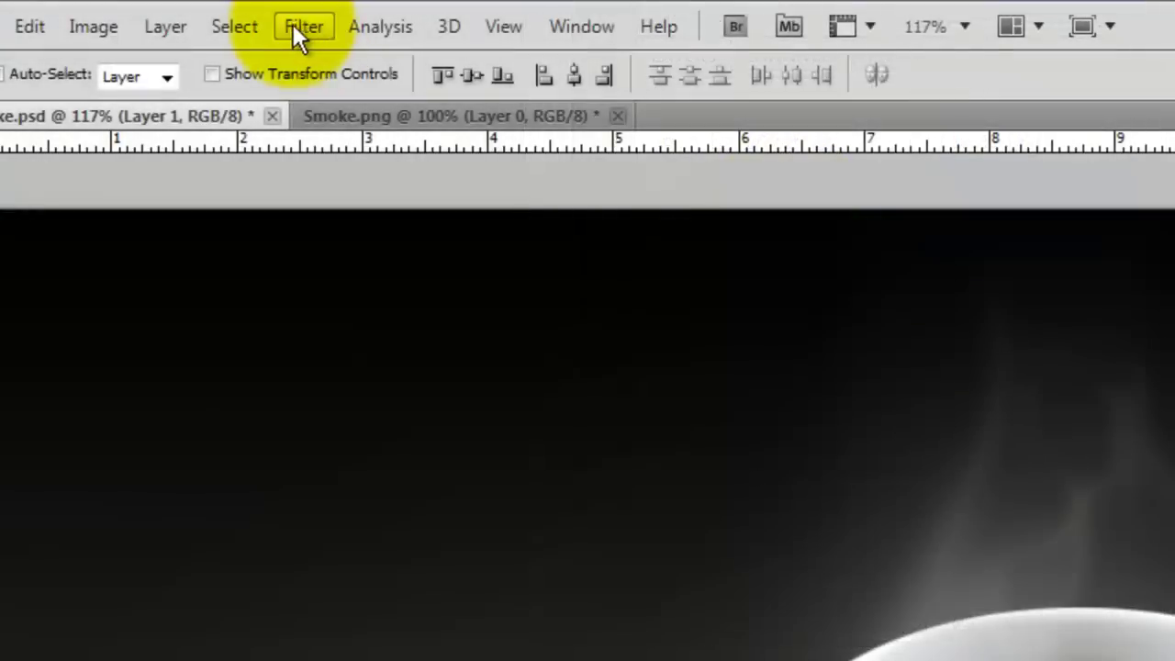
{"action": "left_click", "coordinate": [296, 27]}
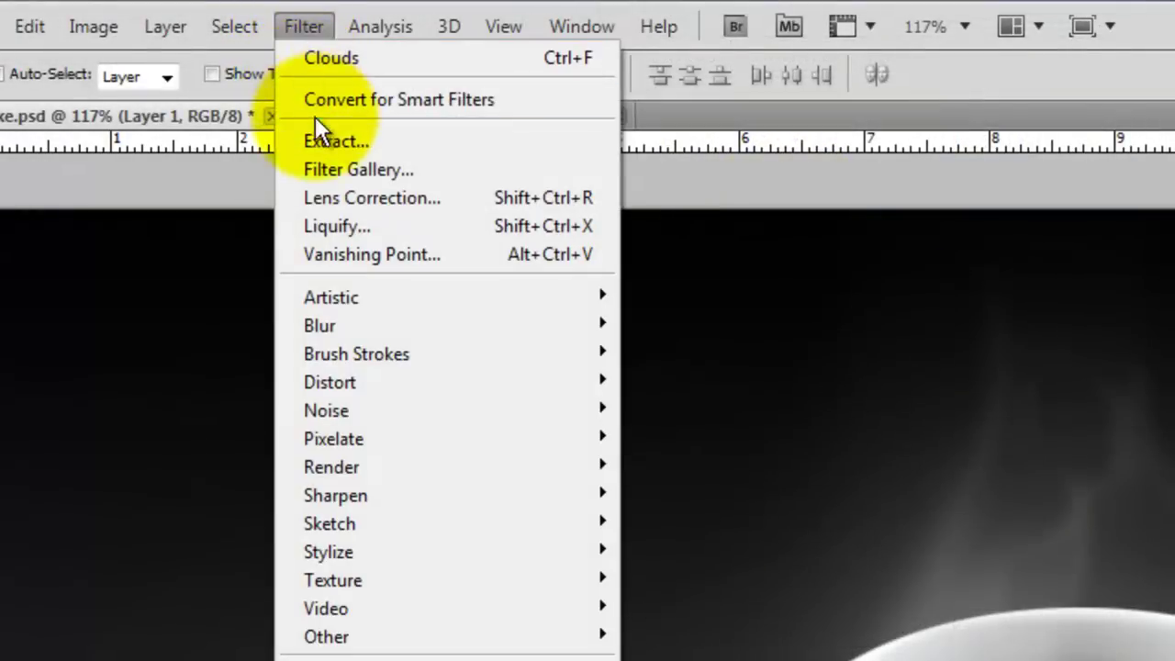
{"action": "mouse_move", "coordinate": [379, 467]}
{"action": "left_click", "coordinate": [718, 470]}
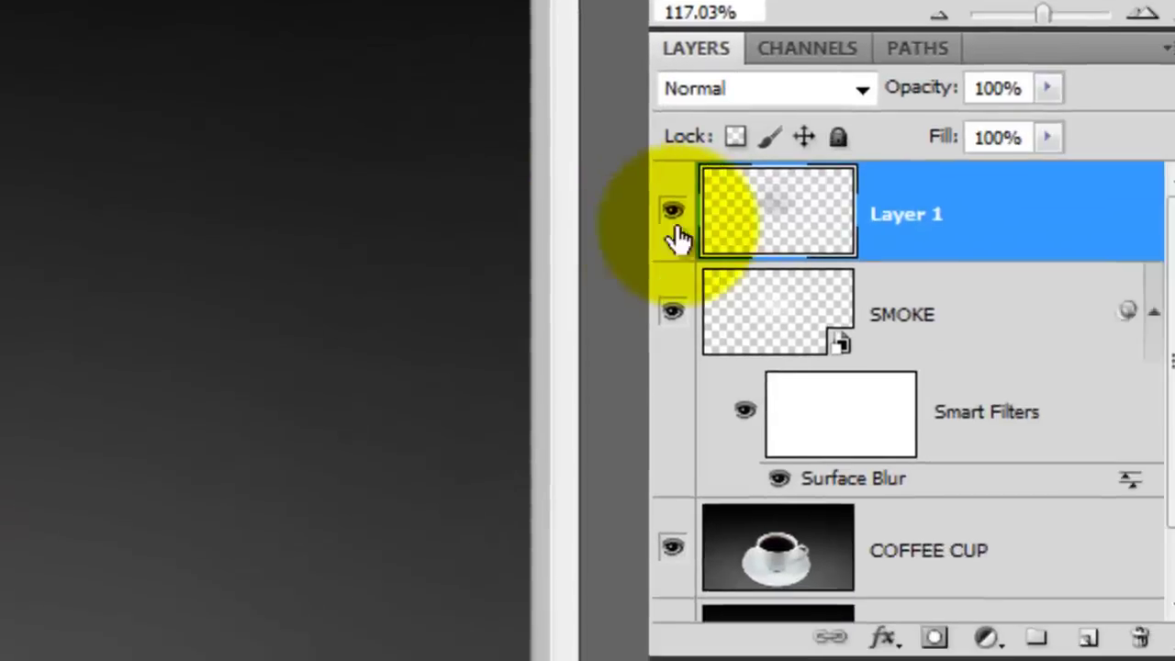
- Rename the cloud layer SMOKE OVERLAY and set its blend mode to Overlay
{"action": "double_click", "coordinate": [909, 214]}
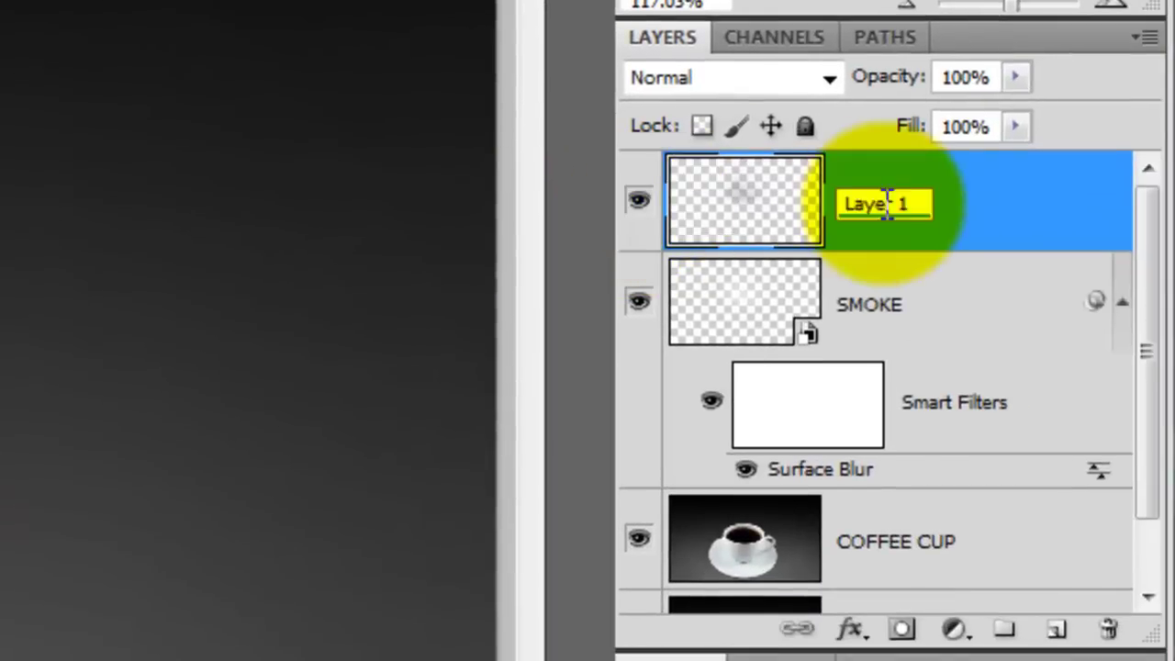
{"action": "type", "text": "SMOKE OV"}
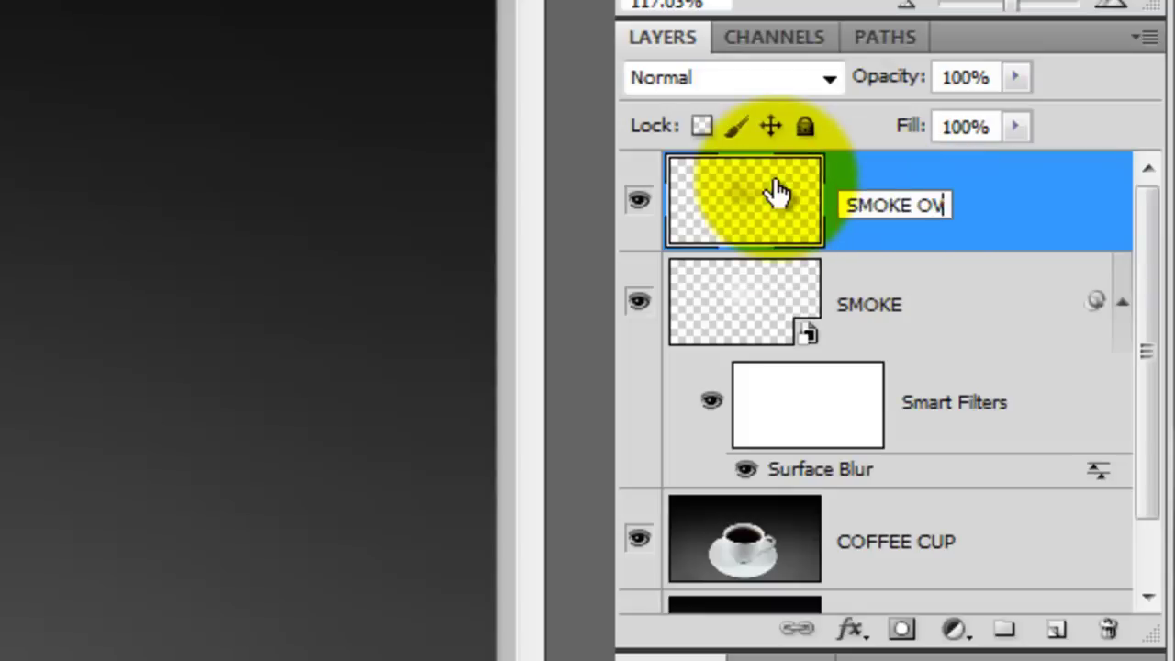
{"action": "type", "text": "ERLAY"}
{"action": "key", "text": "Return"}
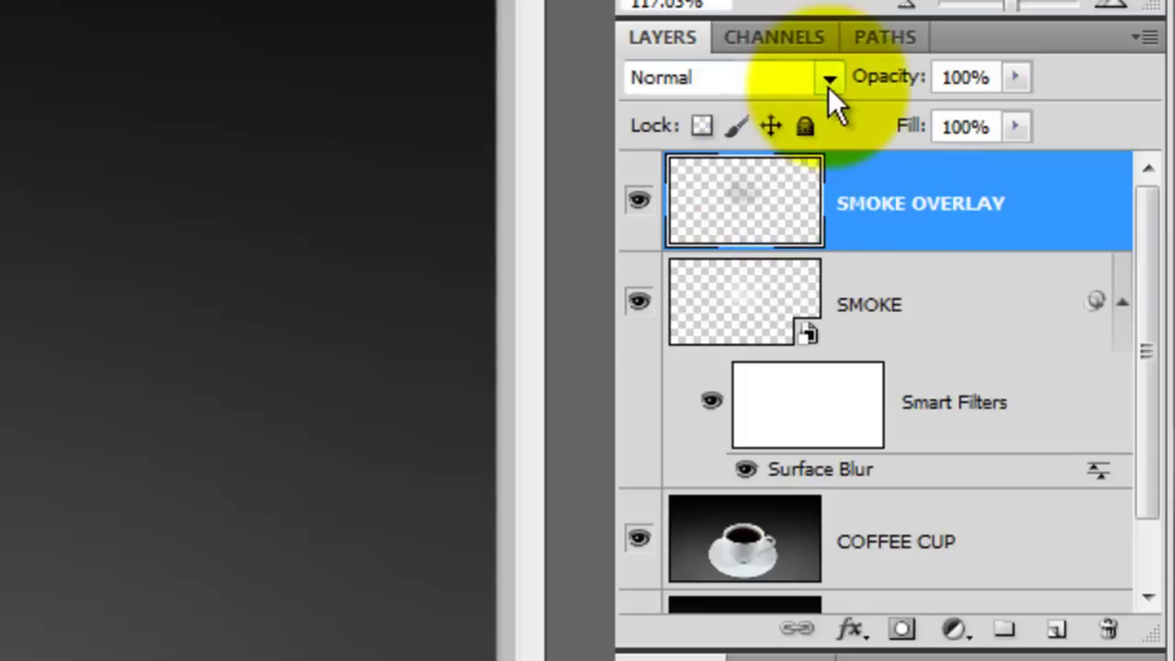
{"action": "left_click", "coordinate": [828, 79]}
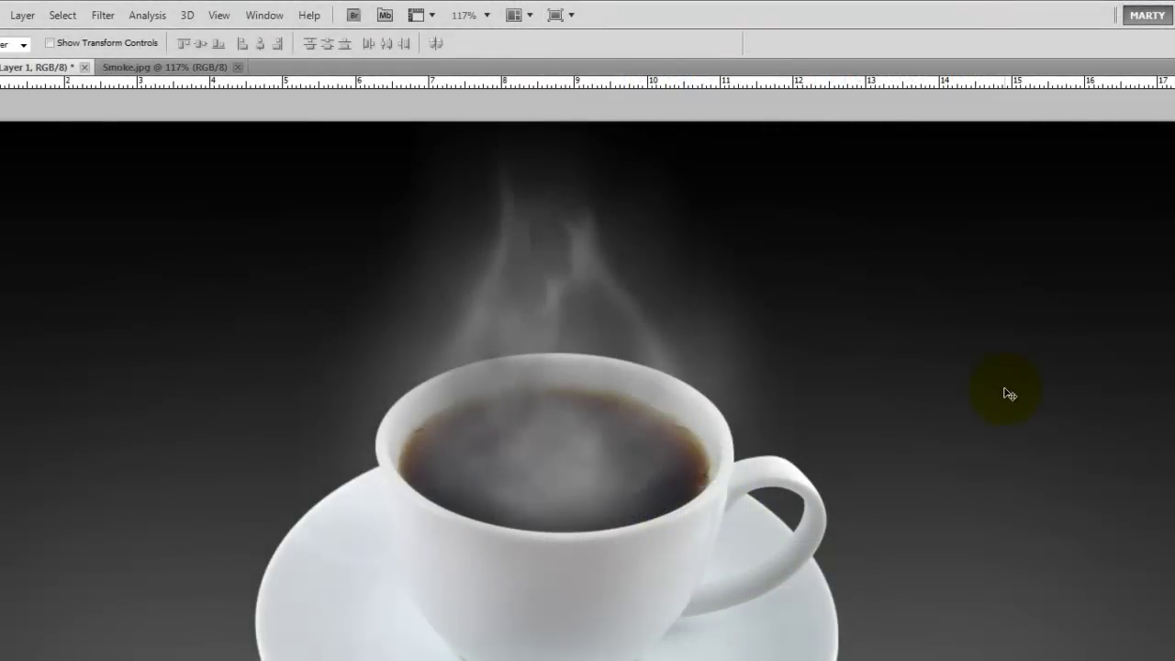
- Warp the SMOKE OVERLAY clouds into a rising, twisting plume shape above the cup
{"action": "key", "text": "ctrl+t"}
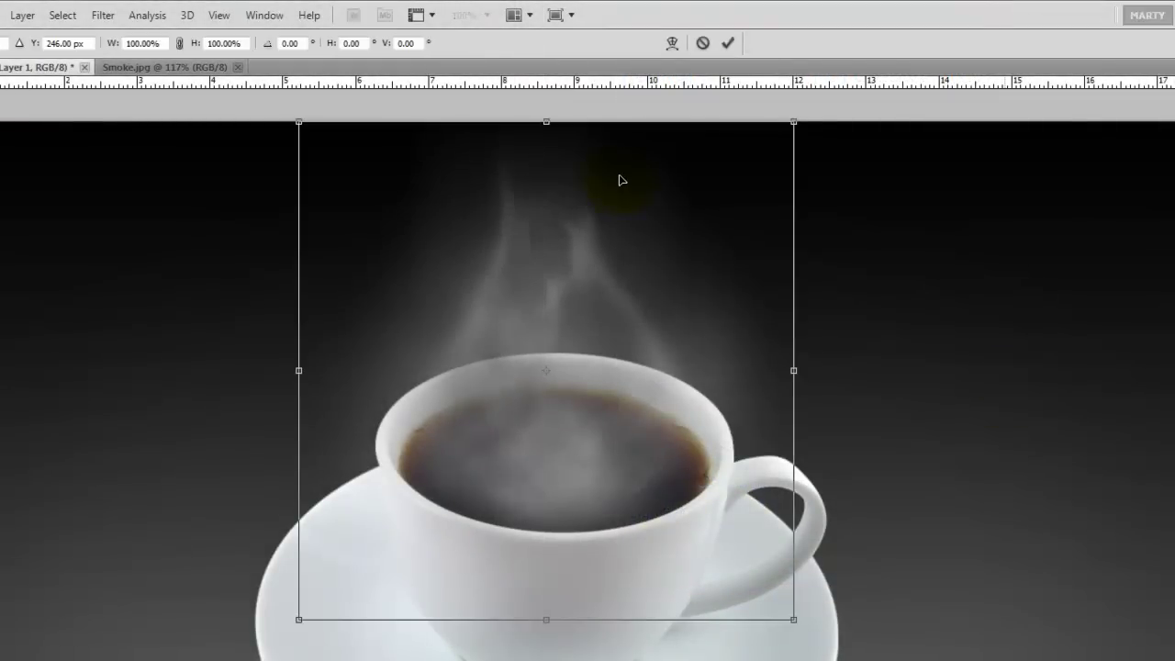
{"action": "left_click", "coordinate": [672, 44]}
{"action": "left_click_drag", "start_coordinate": [298, 453], "coordinate": [356, 451]}
{"action": "left_click_drag", "start_coordinate": [299, 288], "coordinate": [369, 196]}
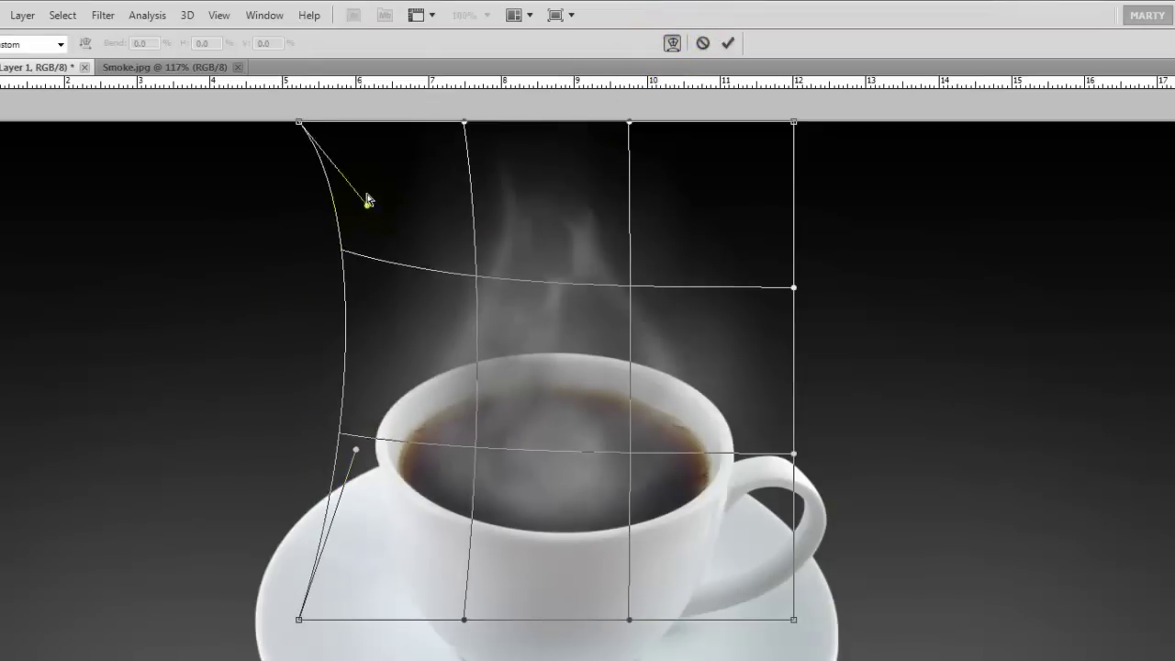
{"action": "left_click_drag", "start_coordinate": [515, 175], "coordinate": [542, 16]}
{"action": "left_click_drag", "start_coordinate": [794, 121], "coordinate": [732, 189]}
{"action": "left_click_drag", "start_coordinate": [629, 619], "coordinate": [597, 583]}
{"action": "left_click_drag", "start_coordinate": [793, 454], "coordinate": [740, 437]}
{"action": "left_click_drag", "start_coordinate": [643, 367], "coordinate": [474, 412]}
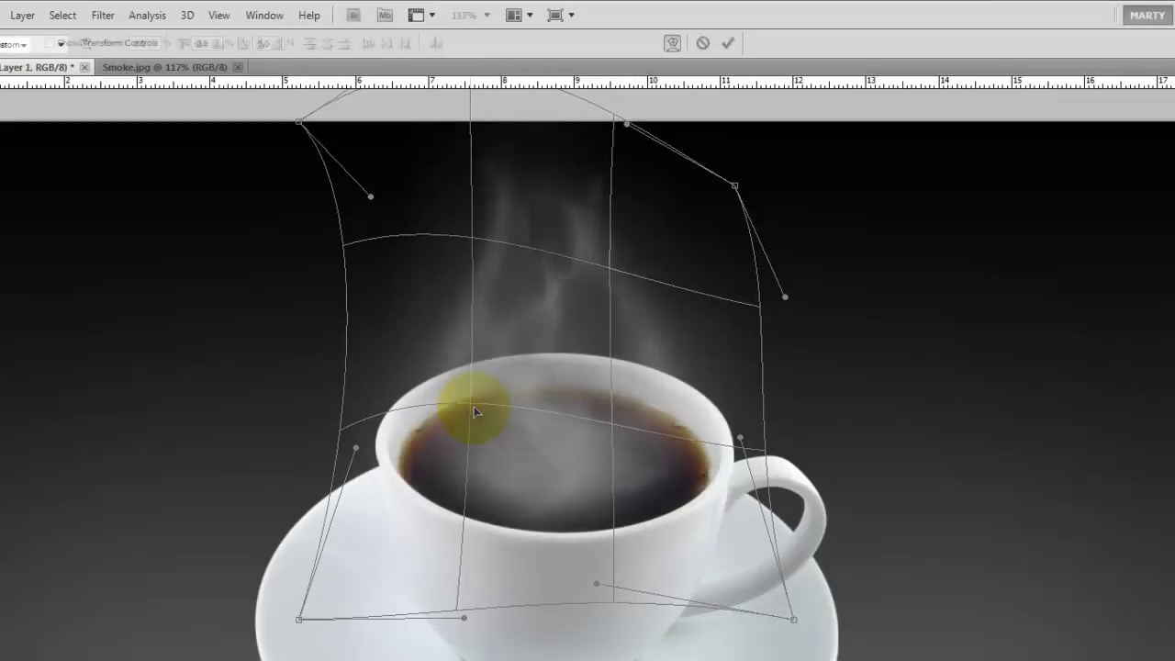
{"action": "key", "text": "Return"}
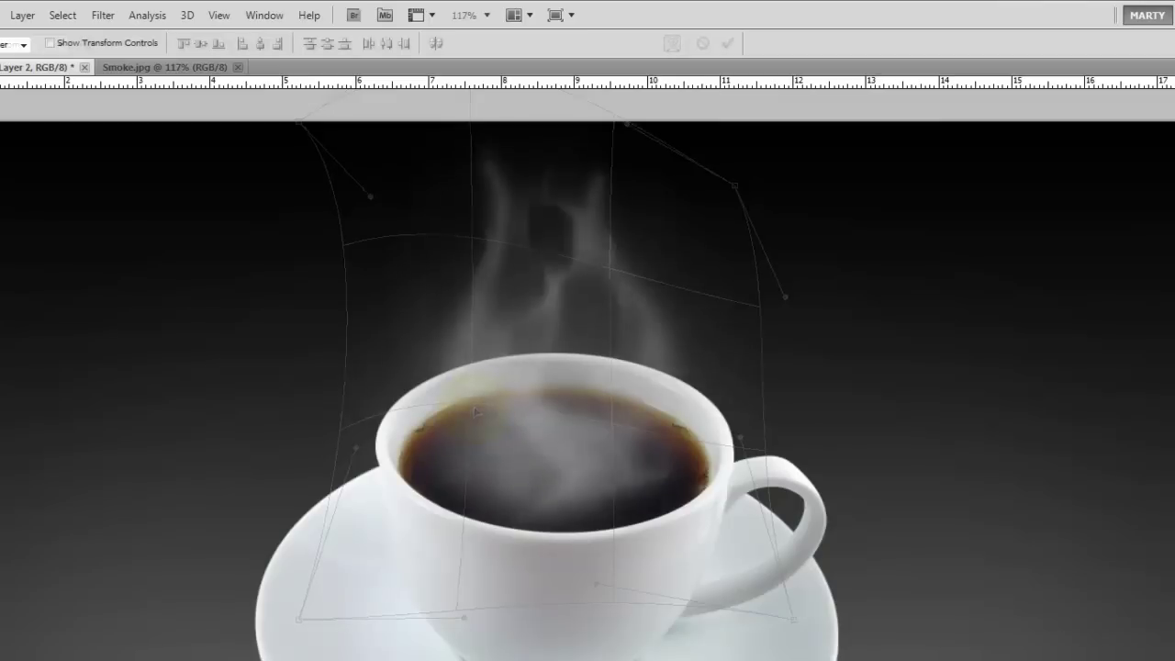